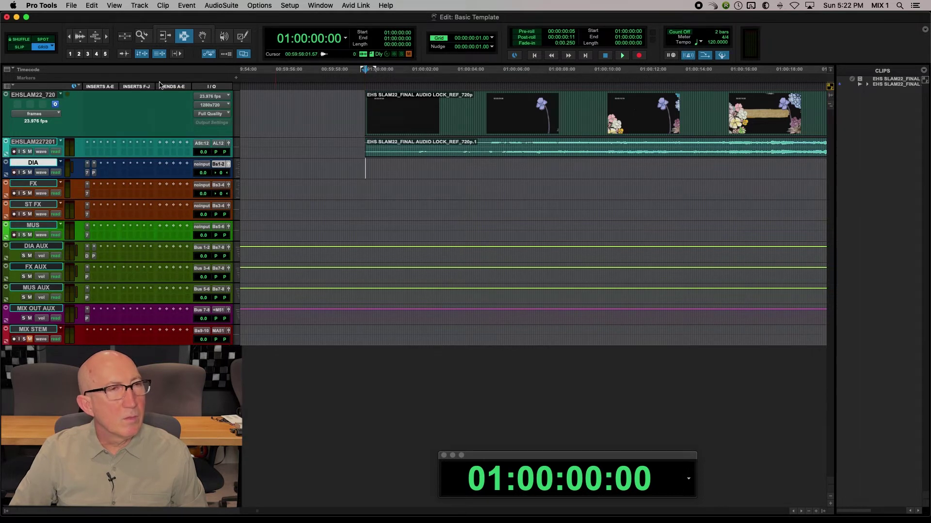
# Open Session Setup and keep the audio file format at BWF (.WAV), 48 kHz, 24 bit
pyautogui.click(291, 5)
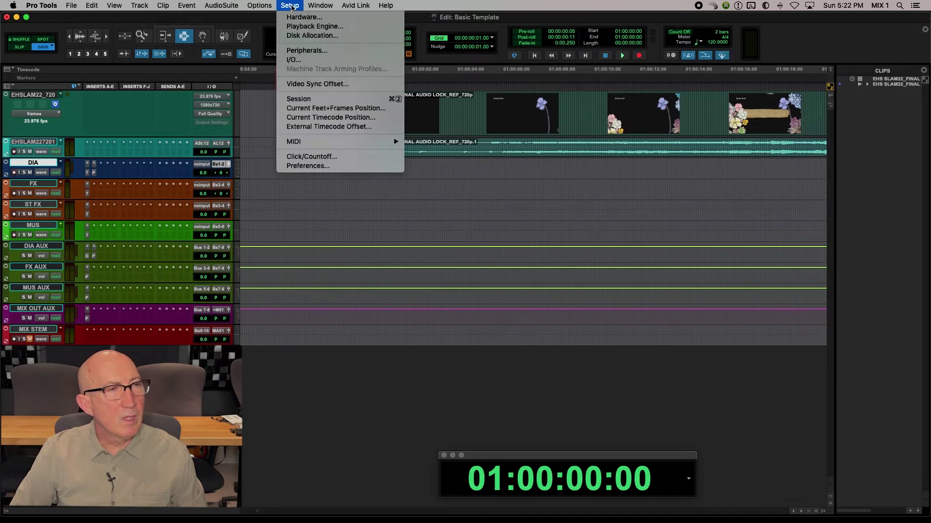
pyautogui.click(298, 100)
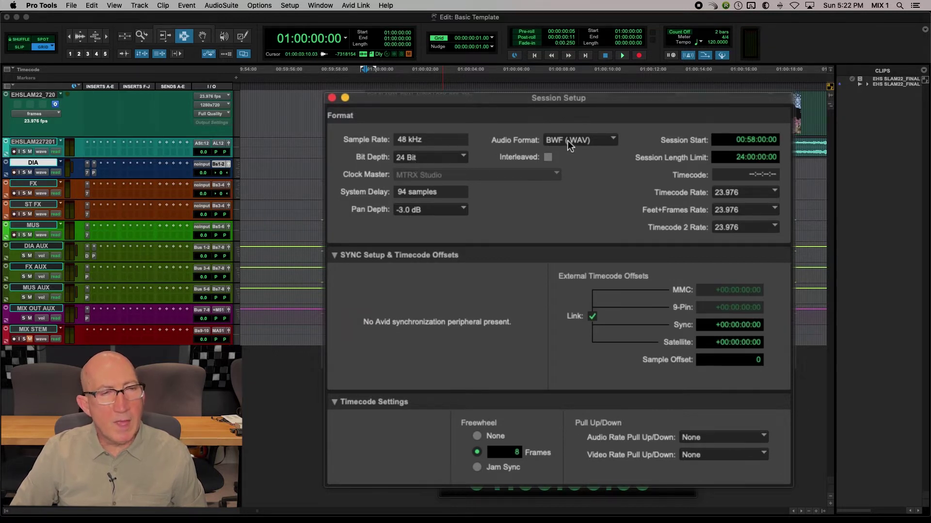
pyautogui.click(597, 141)
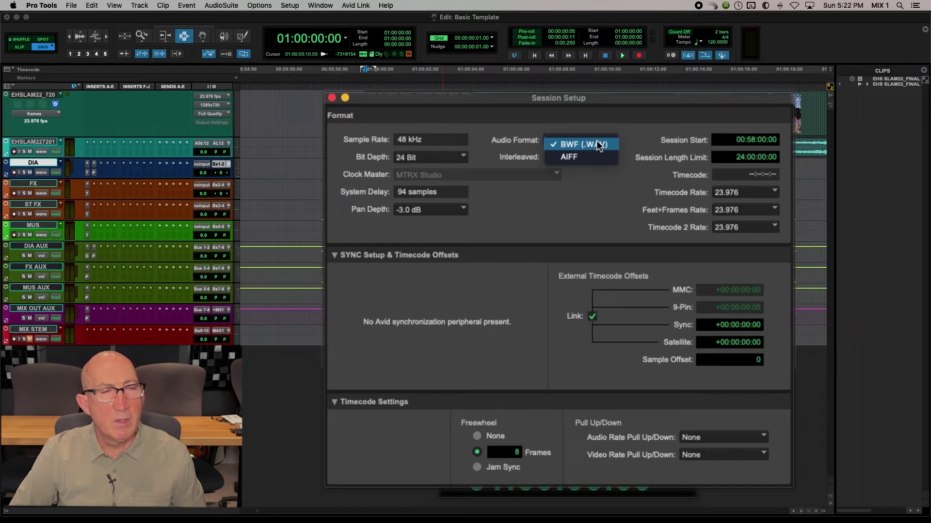
pyautogui.click(627, 143)
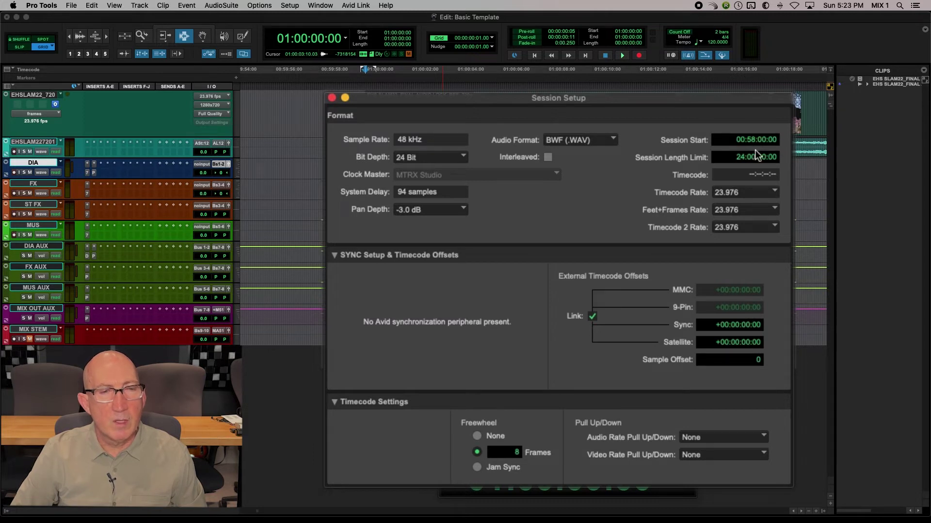
# Confirm the 00:58:00:00 session start and 23.976 fps timecode rate, then close Session Setup
pyautogui.click(750, 142)
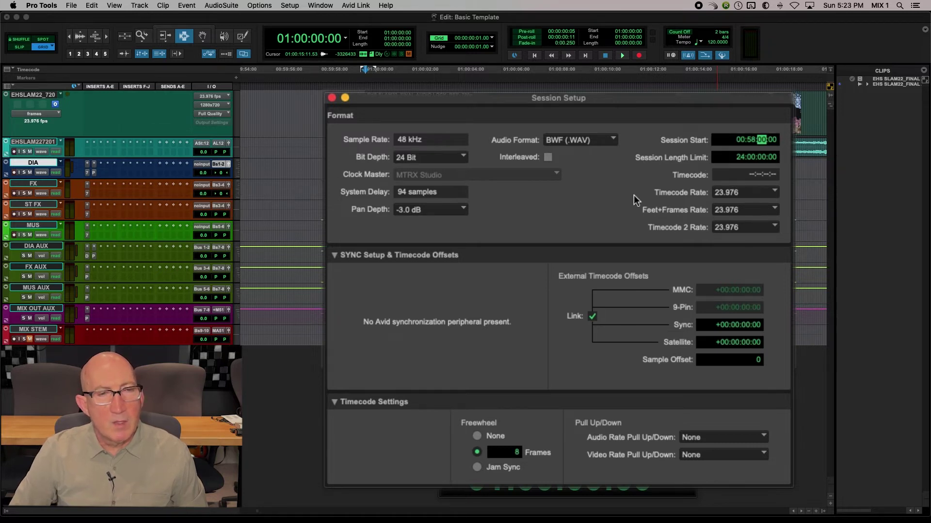
pyautogui.click(758, 198)
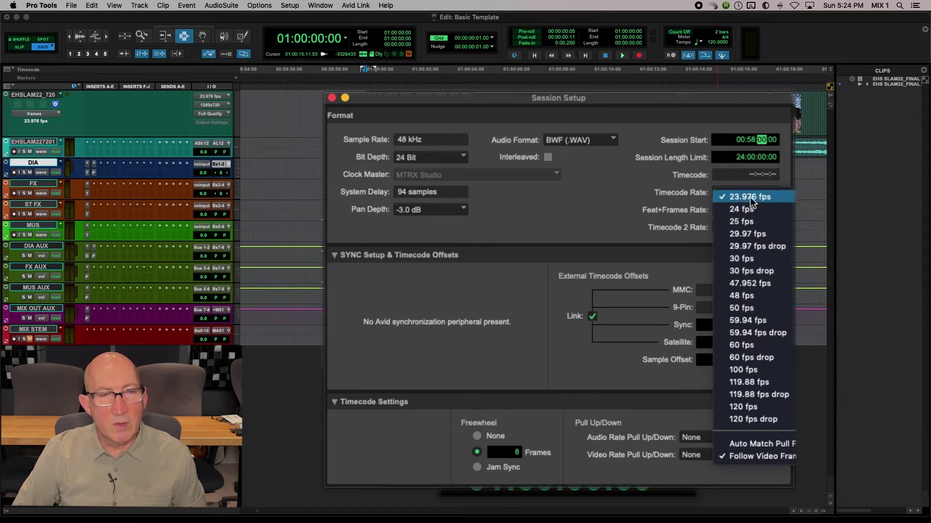
pyautogui.click(750, 198)
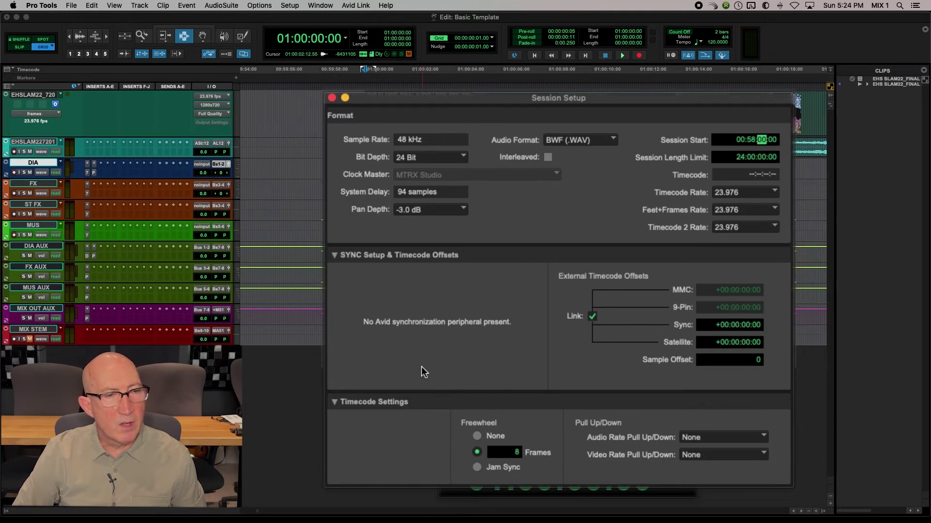
pyautogui.click(331, 98)
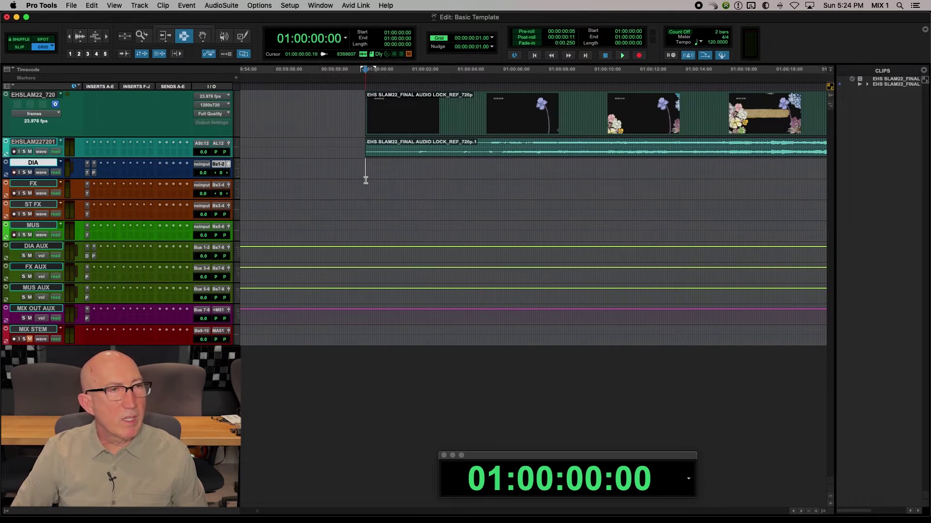
pyautogui.click(346, 39)
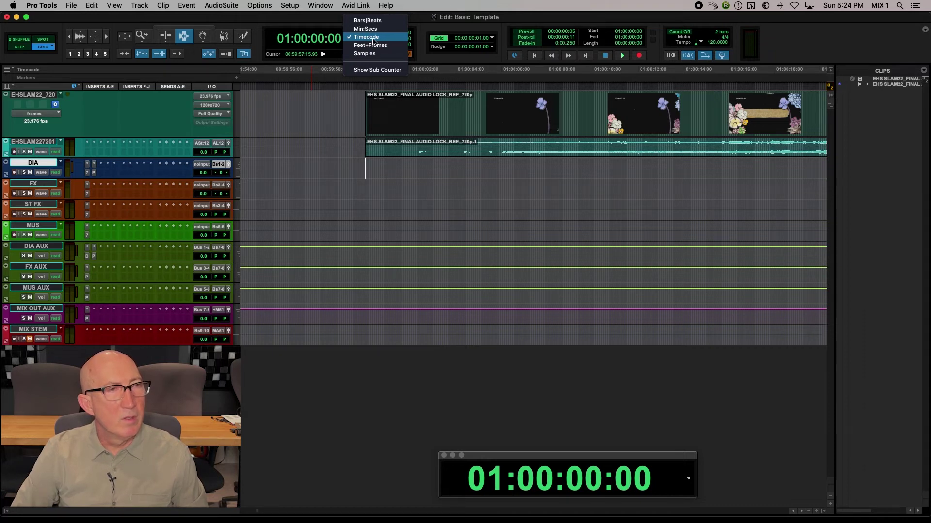
pyautogui.click(374, 41)
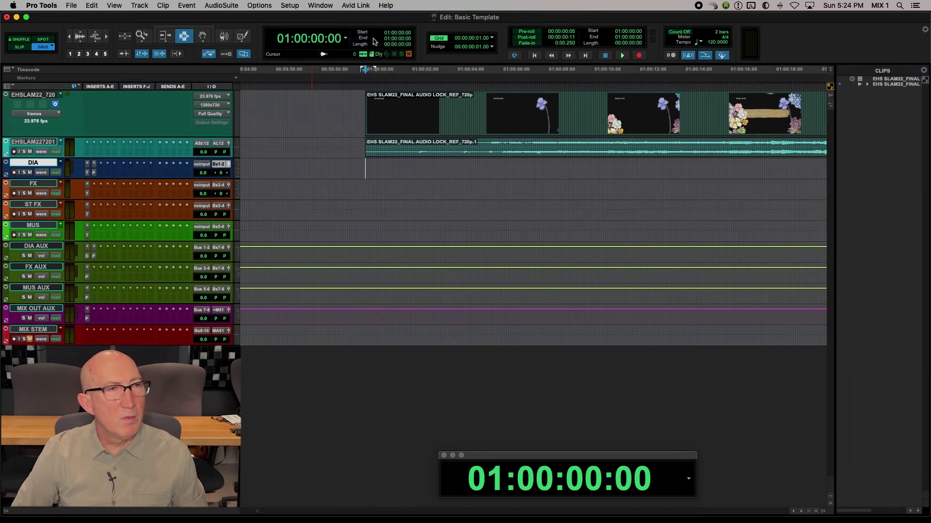
pyautogui.click(348, 40)
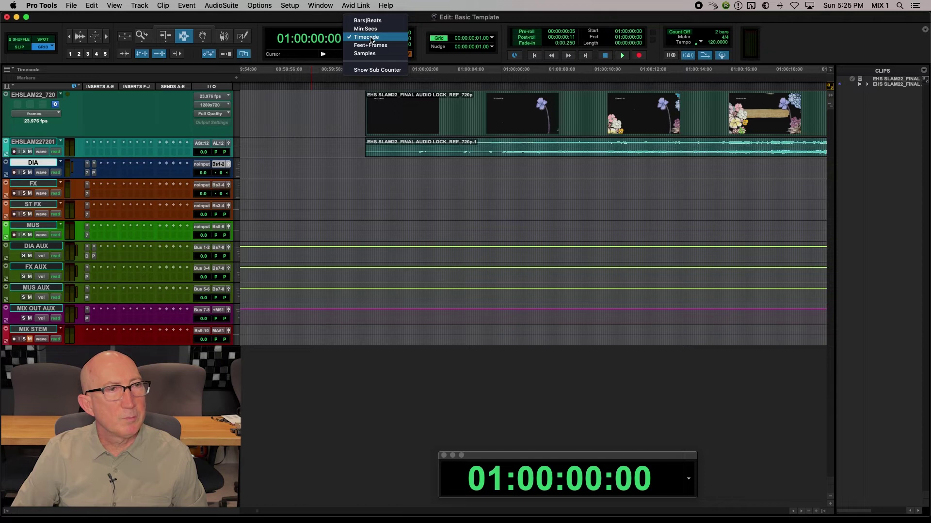
pyautogui.click(372, 38)
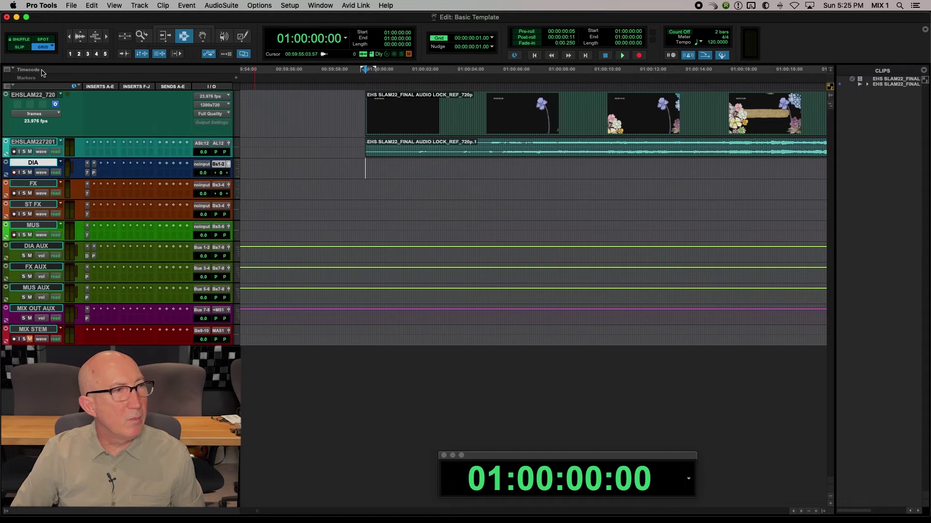
# Leave the ruler views unchanged and drag-select 00:59:55:02 to 00:59:57:21 in the Timecode ruler
pyautogui.click(14, 71)
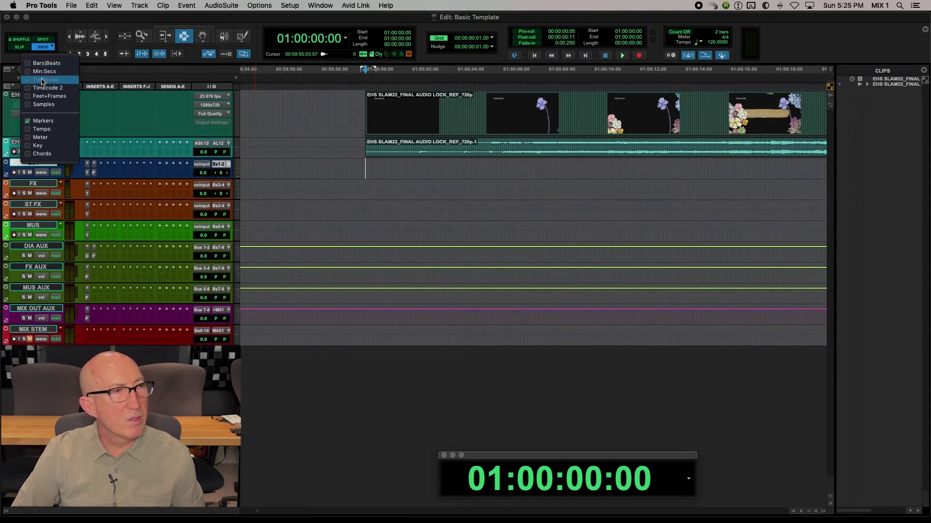
pyautogui.click(103, 73)
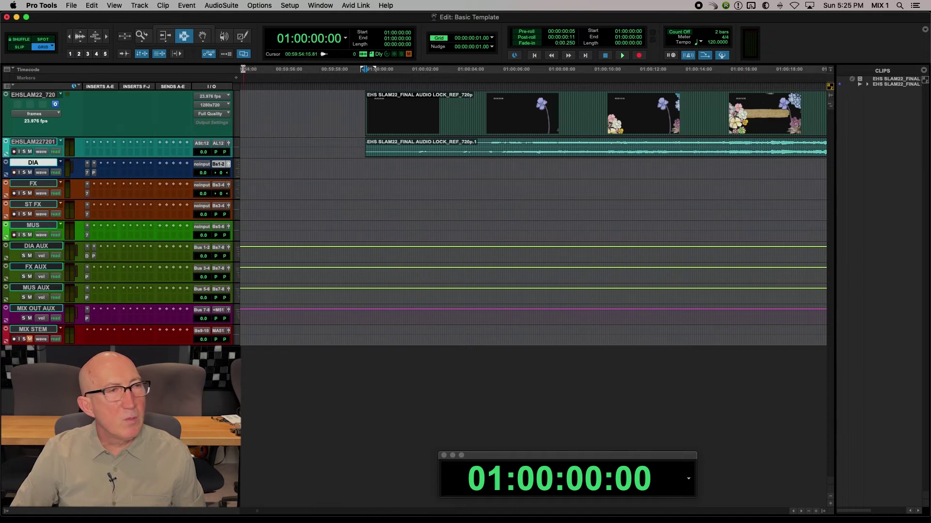
pyautogui.moveTo(252, 69); pyautogui.dragTo(317, 69)
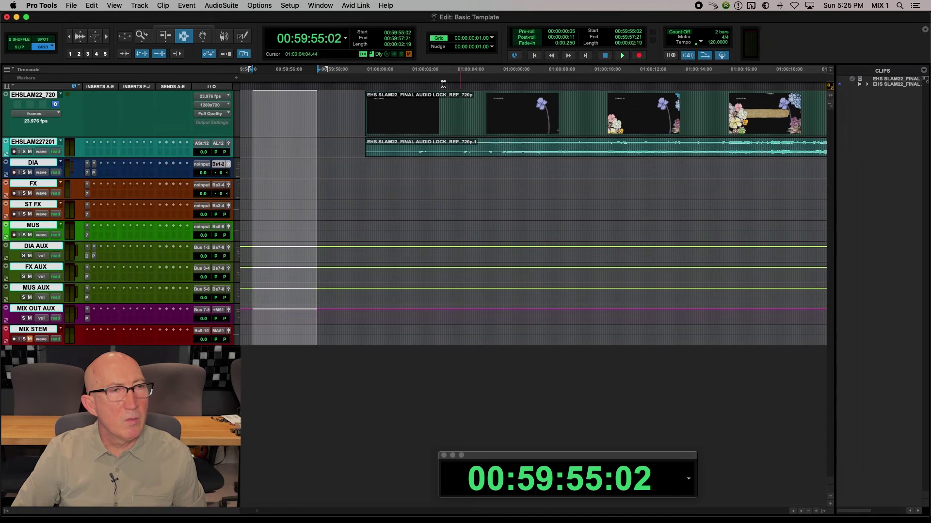
# Place the insertion at 01:00:00:00, zoom in, and shift the Big Counter window slightly up
pyautogui.click(365, 112)
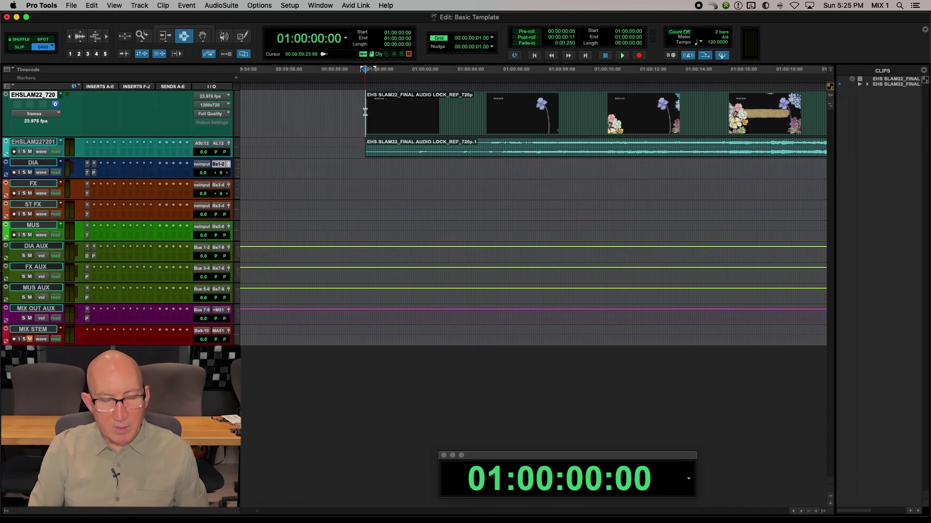
pyautogui.press('super+bracketright')
pyautogui.press('super+bracketright')
pyautogui.press('super+bracketright')
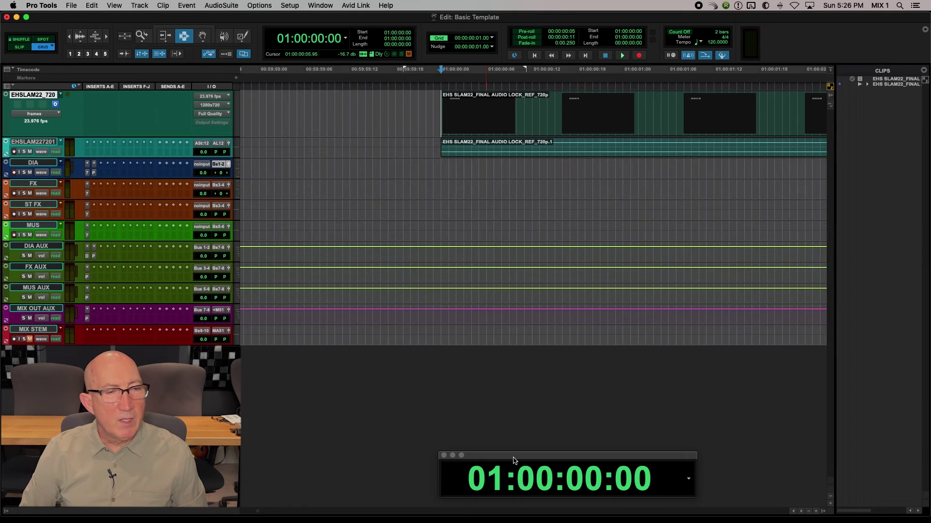
pyautogui.moveTo(514, 460); pyautogui.dragTo(516, 442)
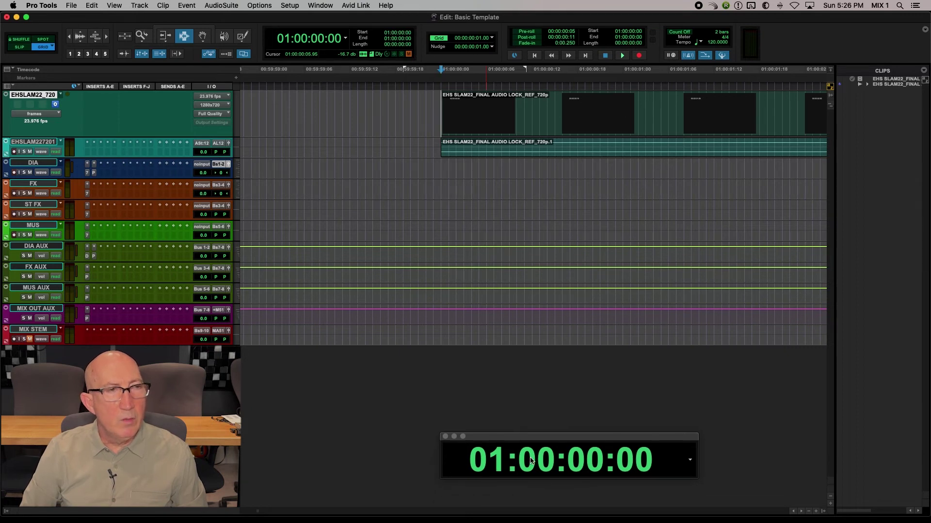
# Hide and reshow the Big Counter from the Window menu, then move it slightly right
pyautogui.click(317, 5)
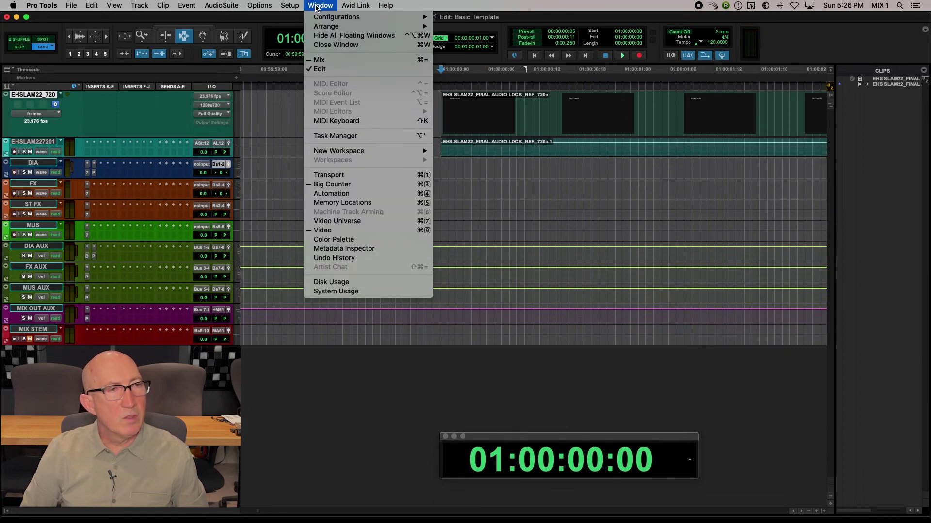
pyautogui.click(340, 186)
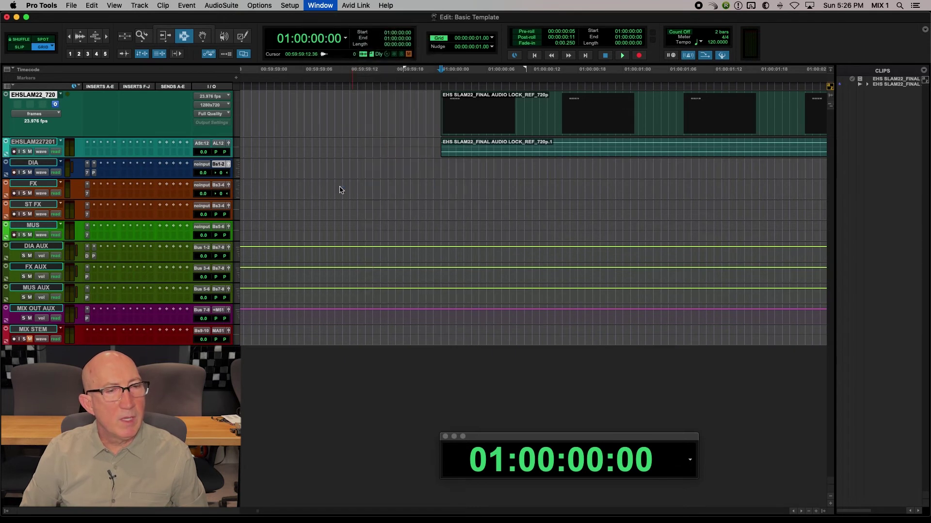
pyautogui.click(321, 6)
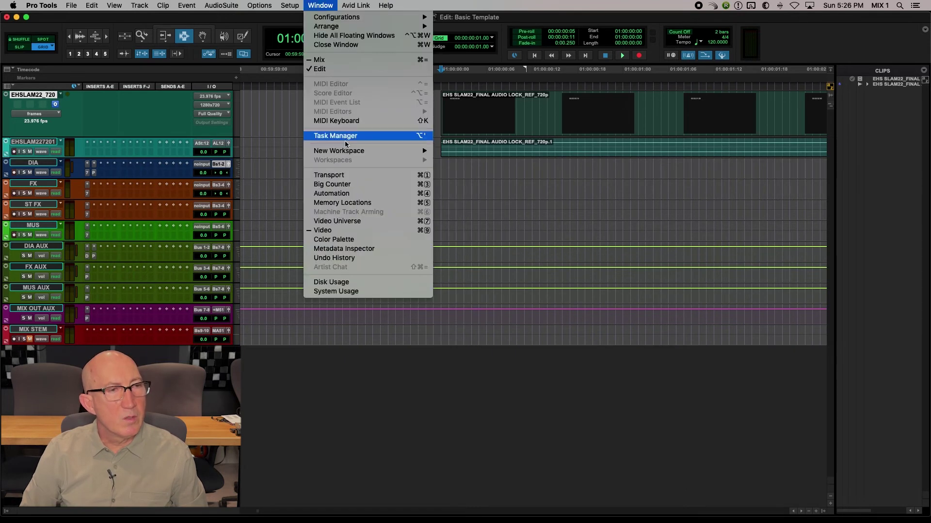
pyautogui.click(350, 184)
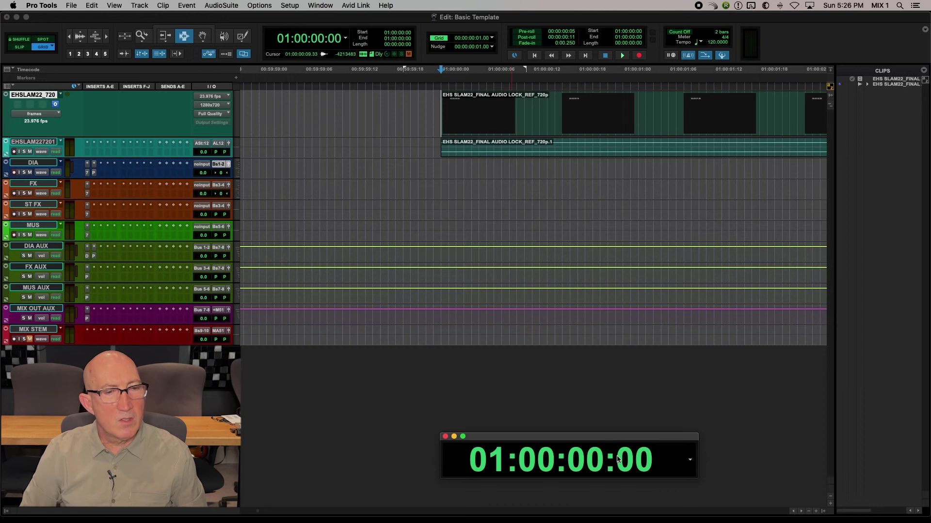
pyautogui.moveTo(615, 438); pyautogui.dragTo(645, 441)
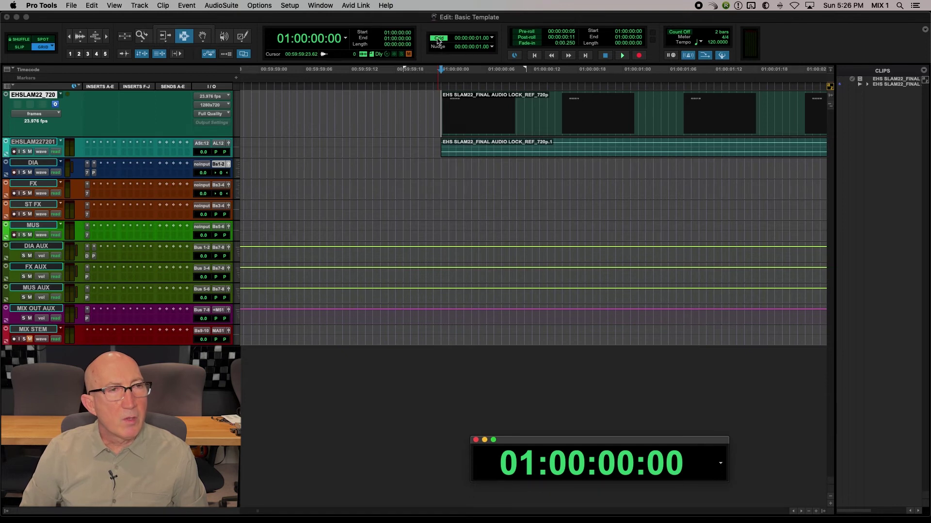
# Keep both the Grid and Nudge values at 1 frame in Timecode
pyautogui.click(492, 38)
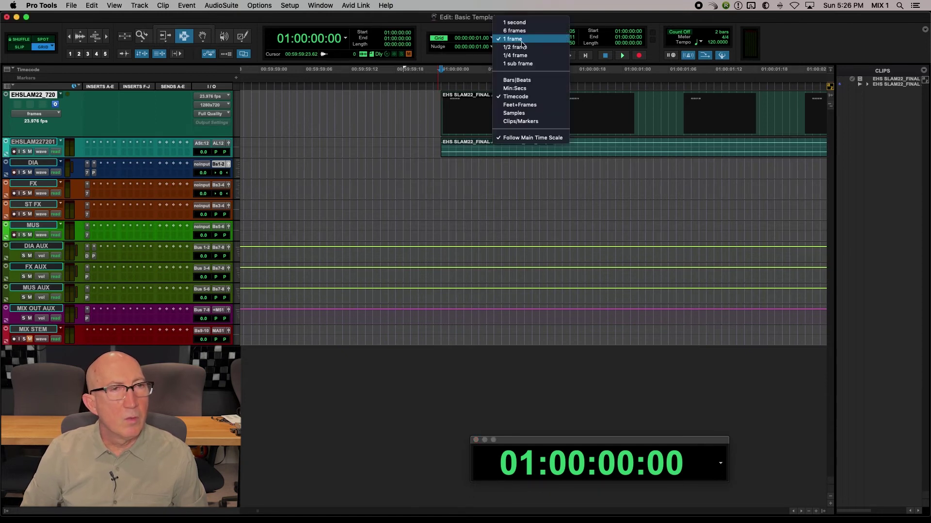
pyautogui.click(514, 41)
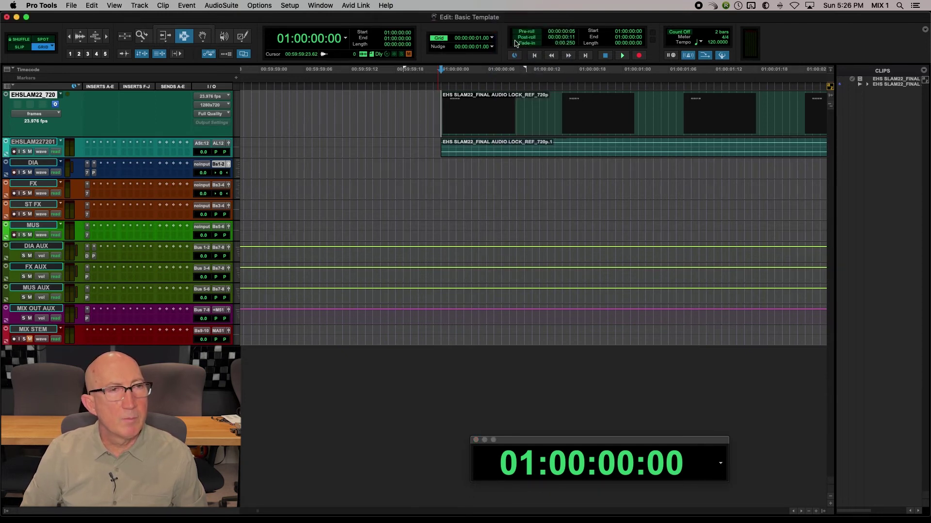
pyautogui.click(441, 50)
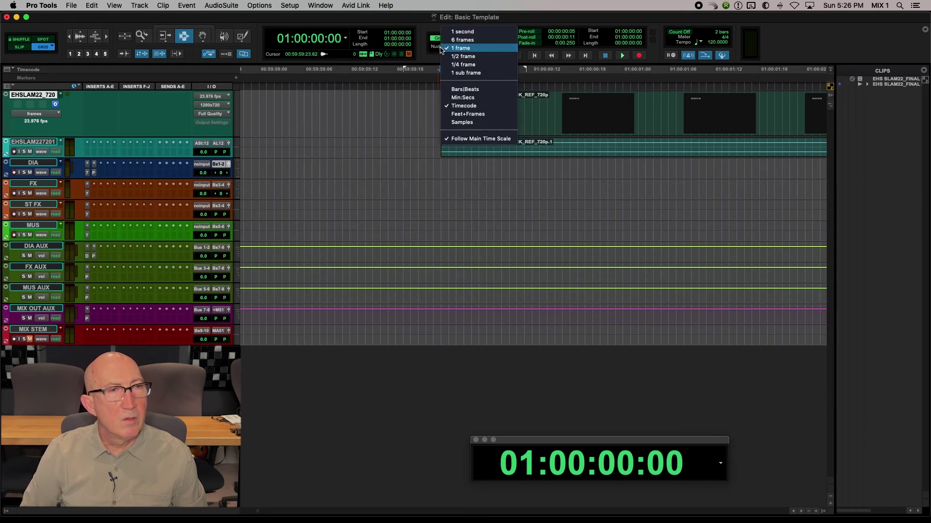
pyautogui.click(462, 50)
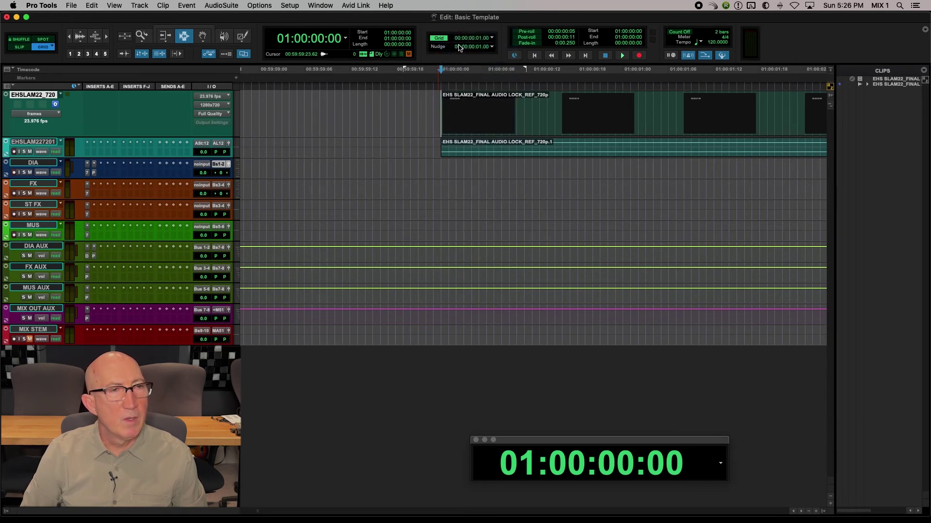
# On DIA, zoom in and select 01:00:00:00 to 01:00:00:06, then clear it and zoom back out
pyautogui.click(441, 173)
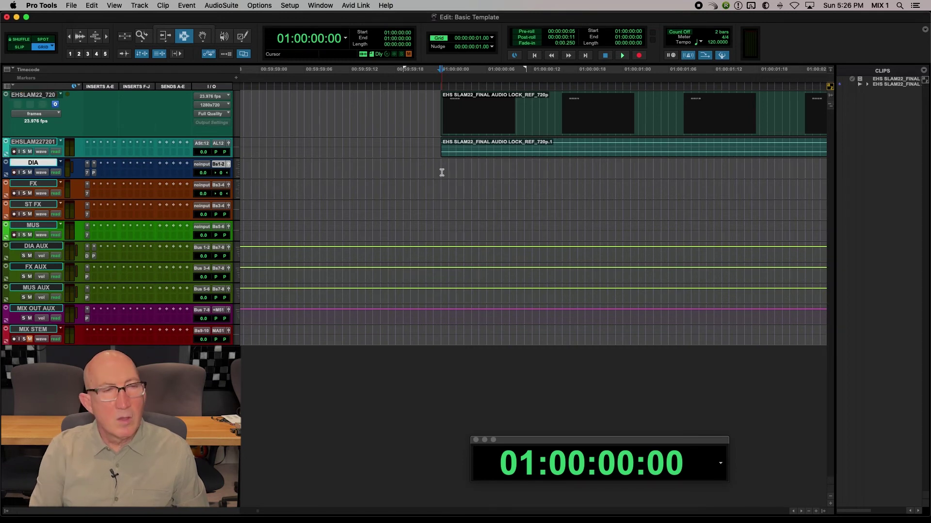
pyautogui.press('super+bracketright')
pyautogui.press('super+bracketright')
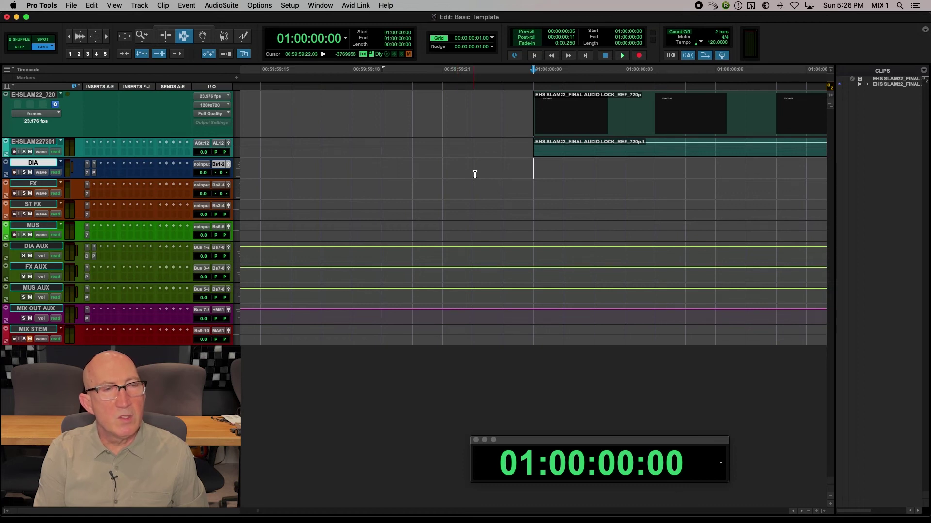
pyautogui.hscroll(5, 459, 172)
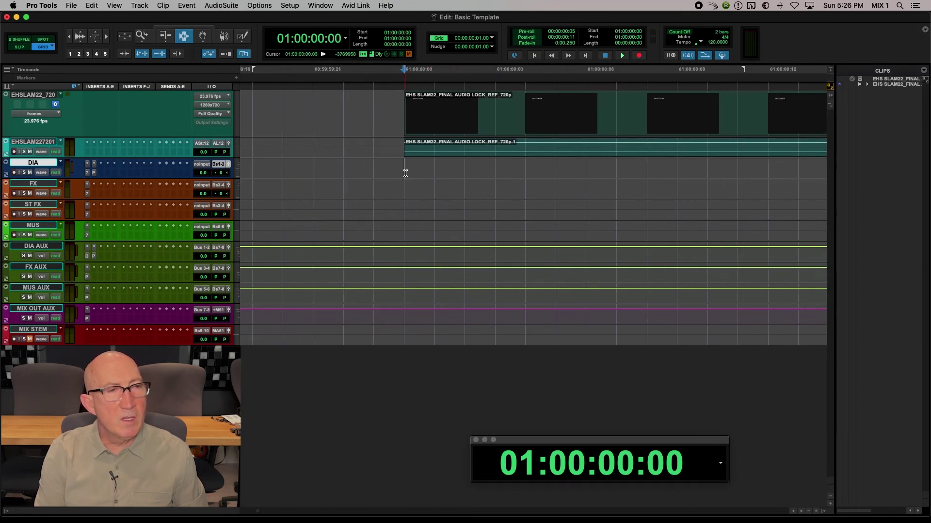
pyautogui.moveTo(405, 167); pyautogui.dragTo(592, 176)
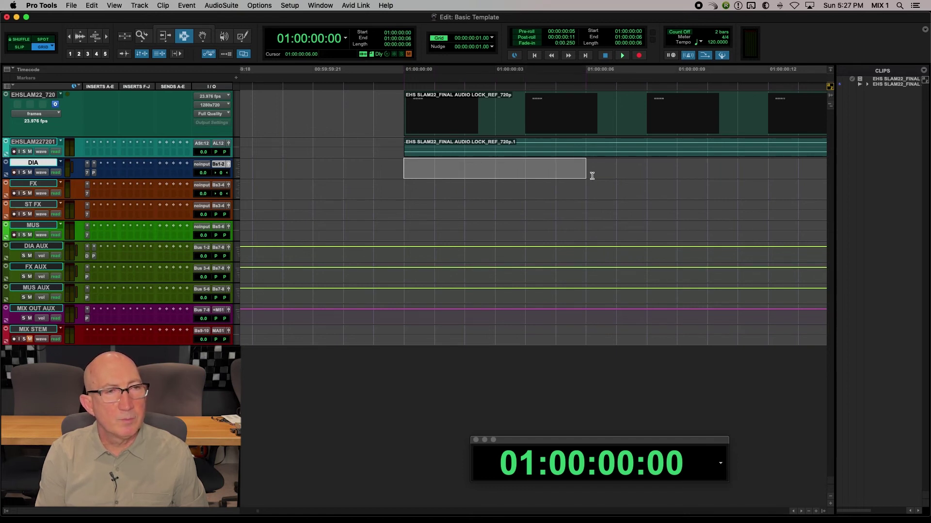
pyautogui.click(404, 172)
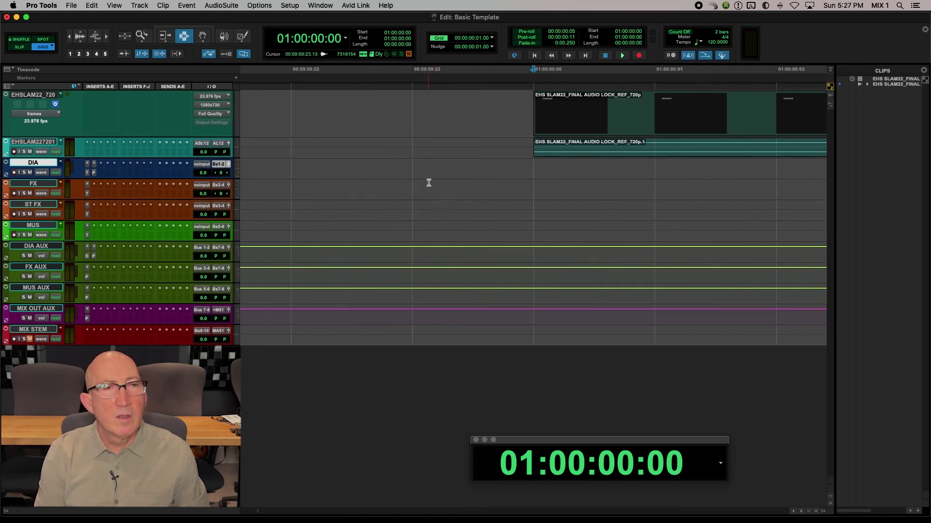
pyautogui.press('super+bracketright')
pyautogui.press('super+bracketright')
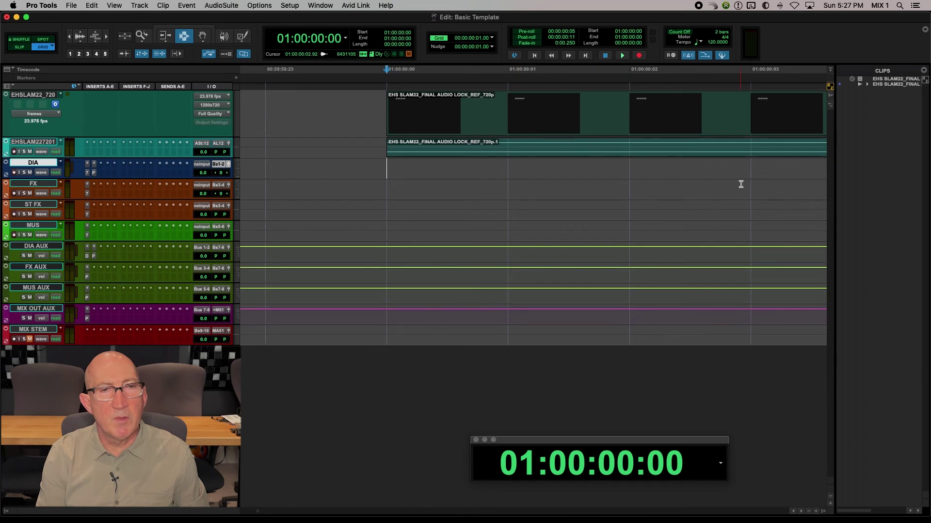
pyautogui.press('r')
pyautogui.press('r')
pyautogui.press('r')
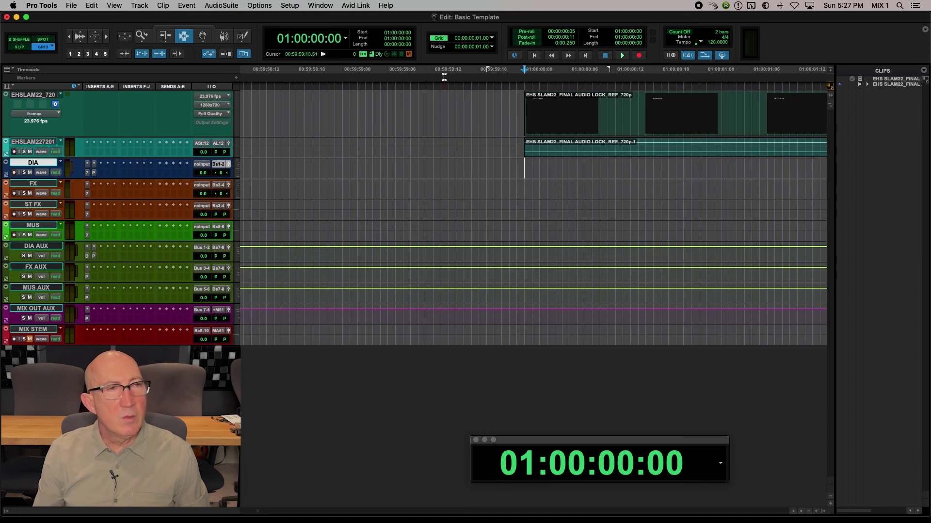
# Confirm Nudge stays at 1 frame and place the edit point on 01:00:00:01
pyautogui.click(491, 49)
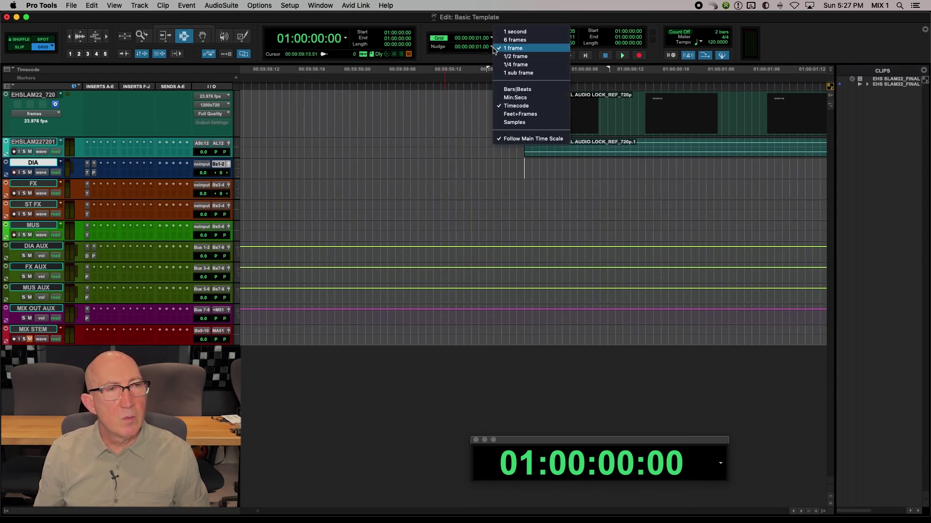
pyautogui.click(499, 47)
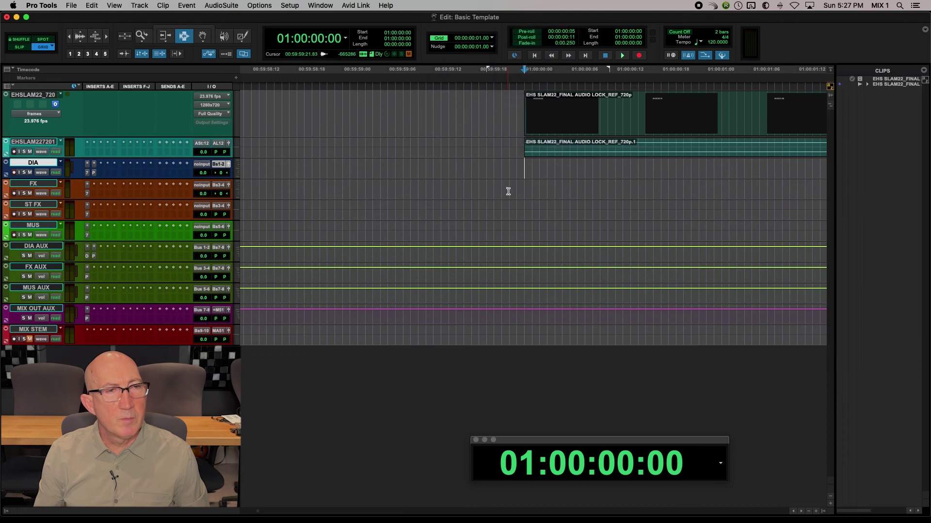
pyautogui.click(532, 178)
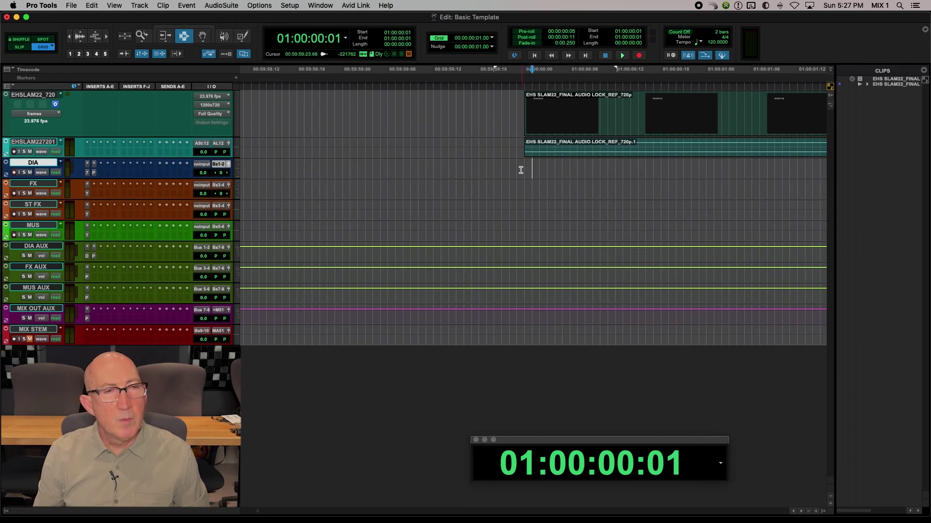
# Nudge the edit point forward and back frame by frame around 01:00:00:00 with keypad + and -
pyautogui.press('KP_Add')
pyautogui.press('KP_Add')
pyautogui.press('KP_Add')
pyautogui.press('KP_Add')
pyautogui.press('KP_Add')
pyautogui.press('KP_Add')
pyautogui.press('KP_Add')
pyautogui.press('KP_Add')
pyautogui.press('KP_Add')
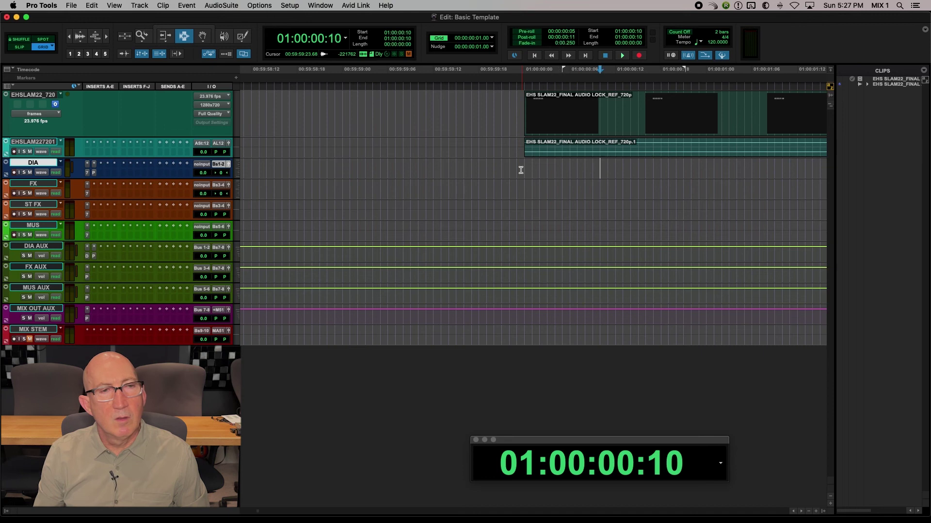
pyautogui.press('KP_Subtract')
pyautogui.press('KP_Subtract')
pyautogui.press('KP_Subtract')
pyautogui.press('KP_Subtract')
pyautogui.press('KP_Subtract')
pyautogui.press('KP_Subtract')
pyautogui.press('KP_Subtract')
pyautogui.press('KP_Subtract')
pyautogui.press('KP_Subtract')
pyautogui.press('KP_Subtract')
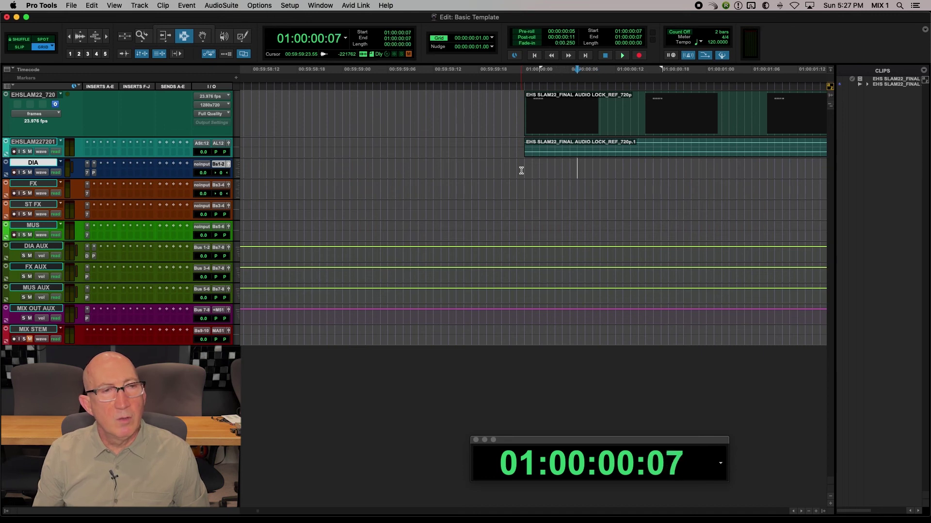
pyautogui.press('KP_Subtract')
pyautogui.press('KP_Subtract')
pyautogui.press('KP_Subtract')
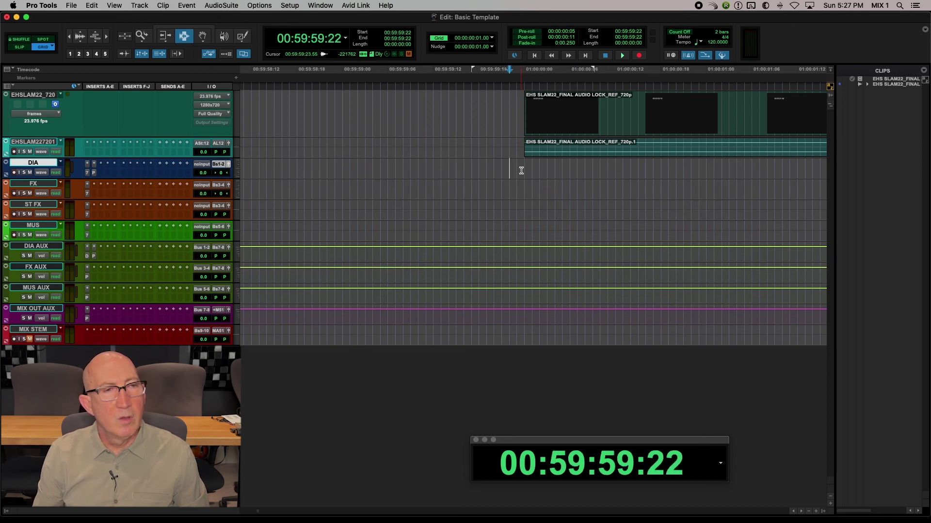
pyautogui.press('KP_Add')
pyautogui.press('KP_Add')
pyautogui.press('KP_Add')
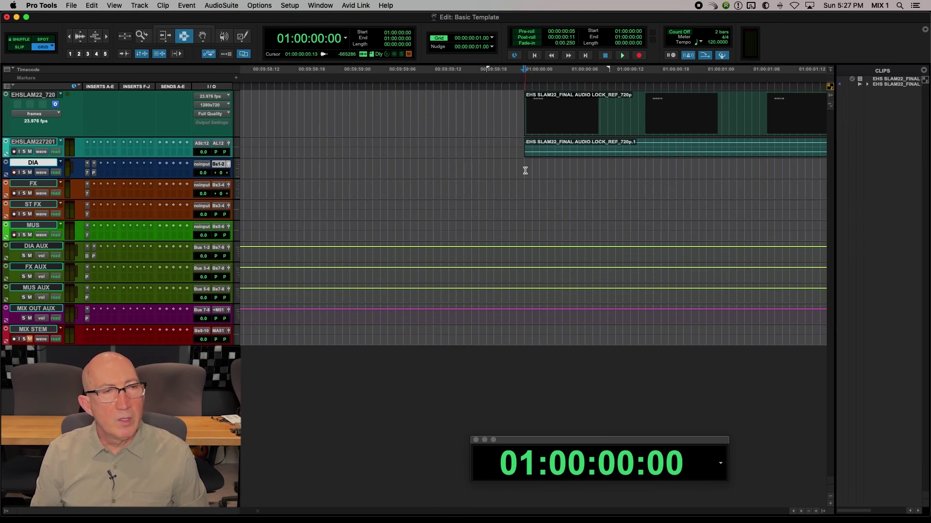
pyautogui.press('KP_Add')
pyautogui.press('KP_Add')
pyautogui.press('KP_Add')
pyautogui.press('KP_Add')
pyautogui.press('KP_Add')
pyautogui.press('KP_Add')
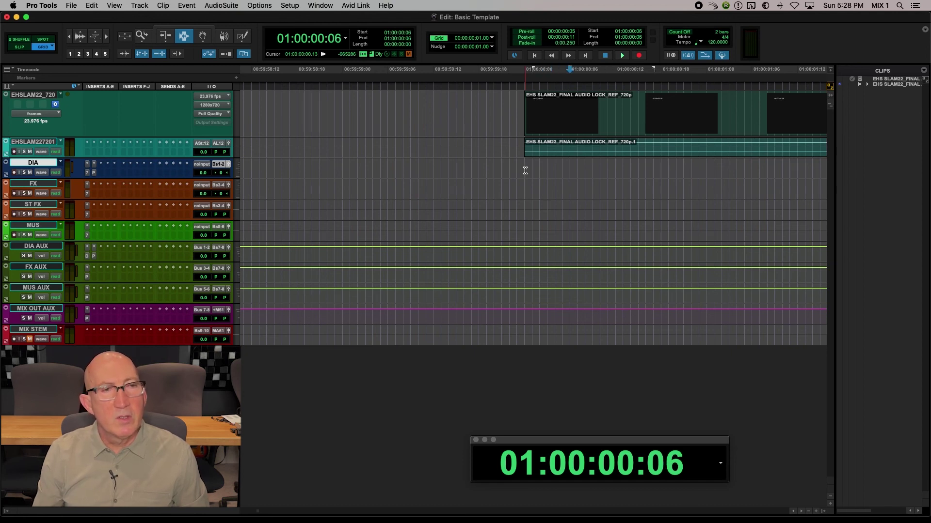
pyautogui.press('KP_Add')
pyautogui.press('KP_Add')
pyautogui.press('KP_Add')
pyautogui.press('KP_Add')
pyautogui.press('KP_Add')
pyautogui.press('KP_Add')
pyautogui.press('KP_Add')
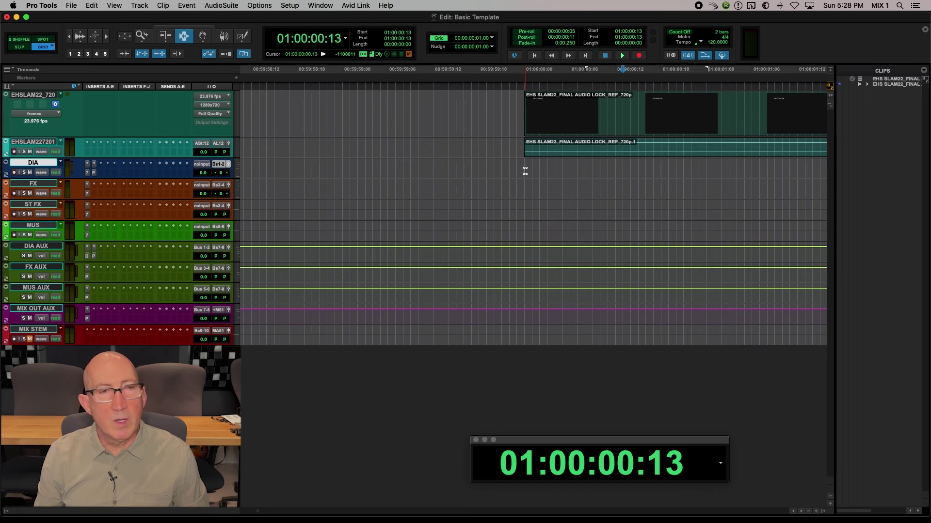
pyautogui.press('KP_Subtract')
pyautogui.press('KP_Subtract')
pyautogui.press('KP_Subtract')
pyautogui.press('KP_Subtract')
pyautogui.press('KP_Subtract')
pyautogui.press('KP_Subtract')
pyautogui.press('KP_Subtract')
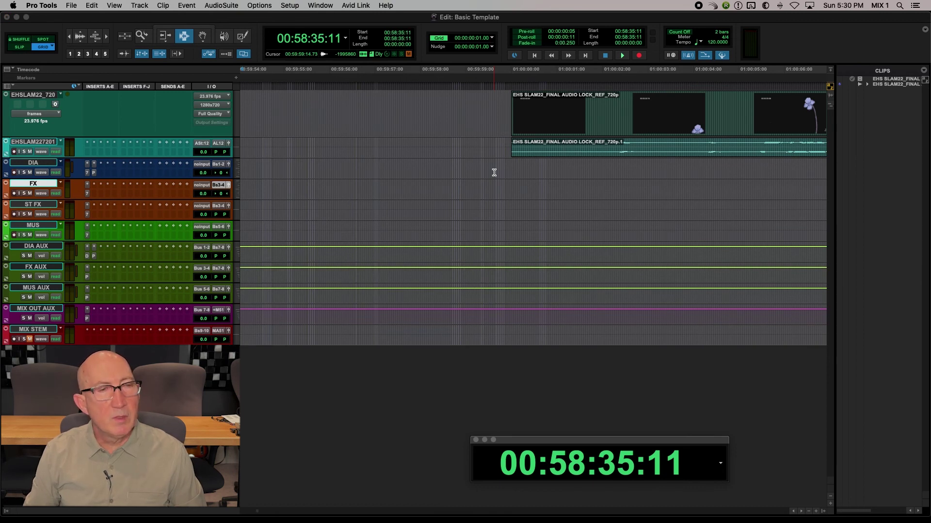
# Turn Video Track Online on and leave Edit Window Scrolling set to Page
pyautogui.click(259, 6)
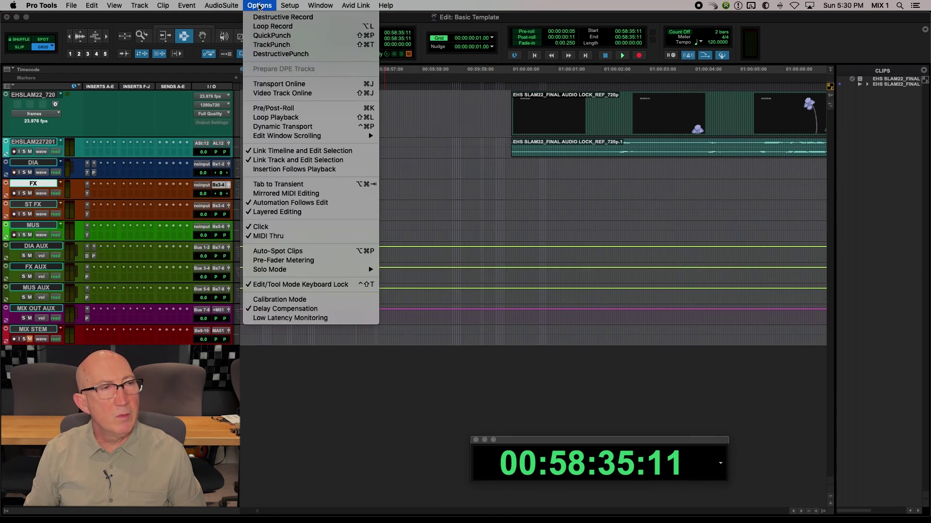
pyautogui.click(278, 94)
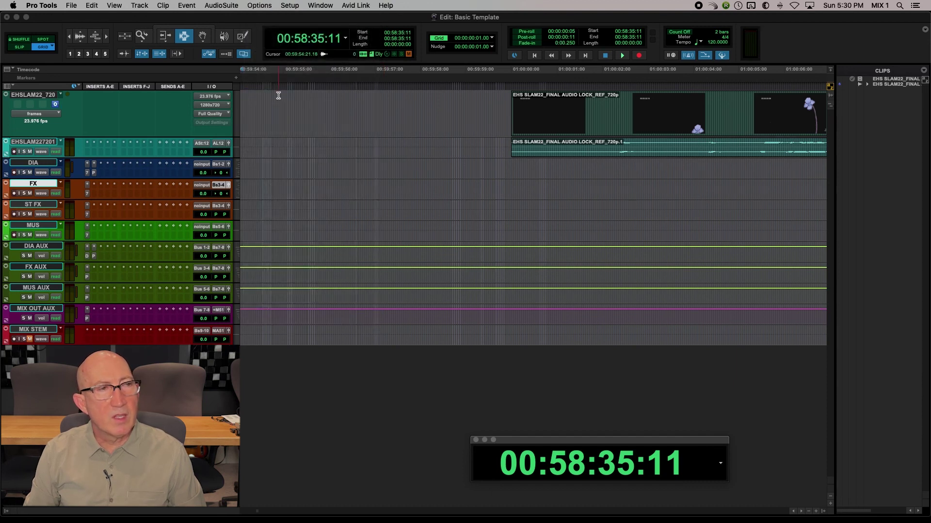
pyautogui.click(261, 6)
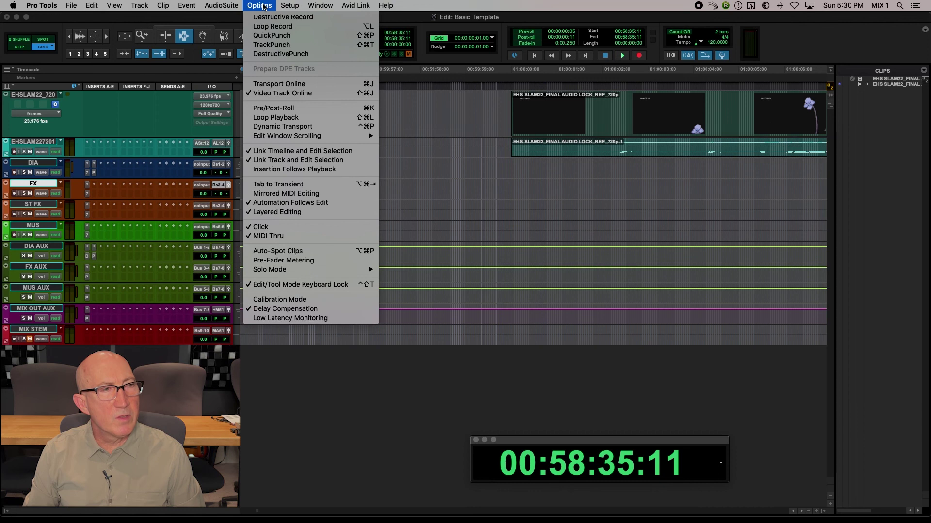
pyautogui.moveTo(283, 139)
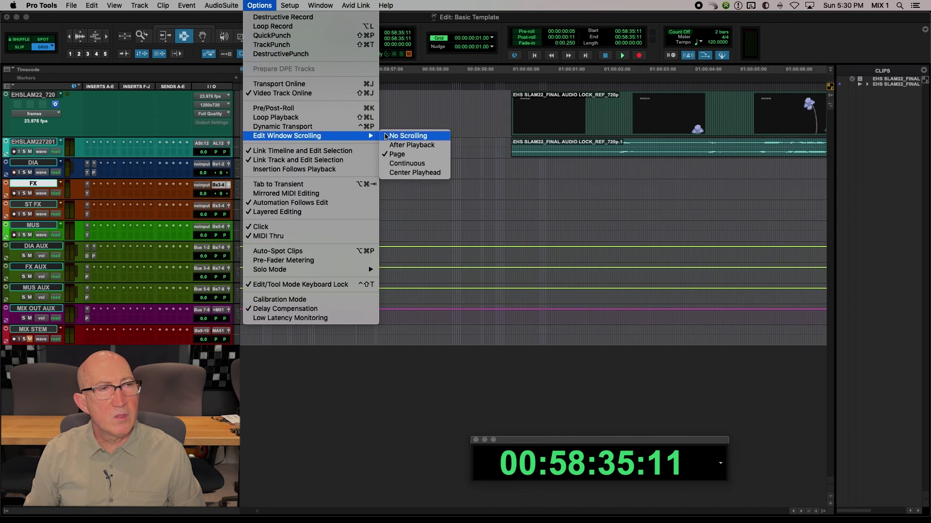
pyautogui.click(392, 120)
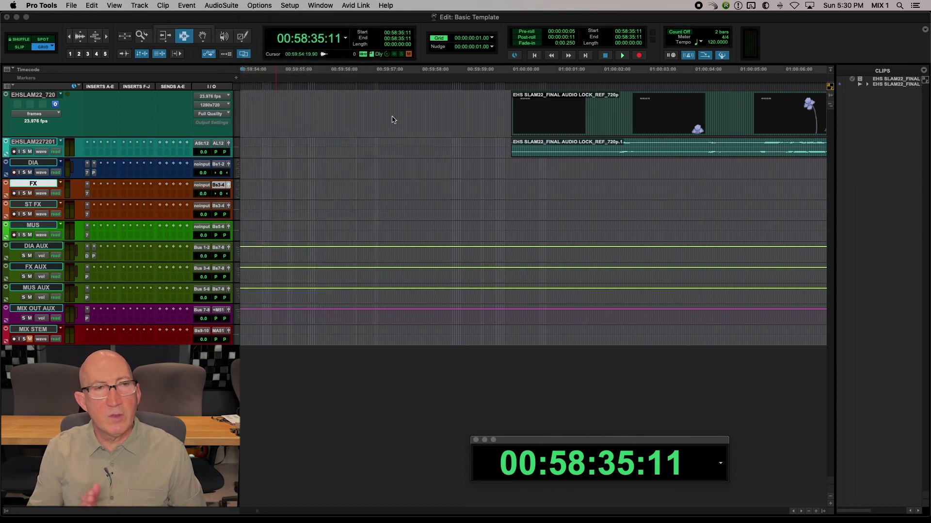